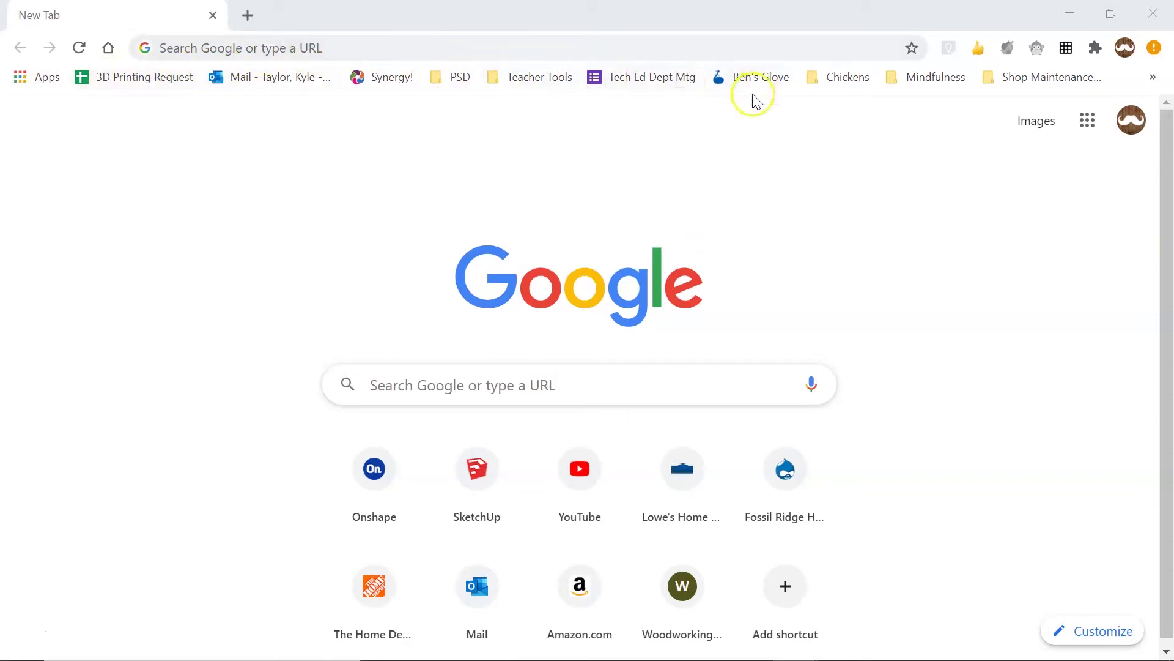
Open the 3D Printing Request sheet and select the newest response in row 79, previewing its attached .3mf
left_click(142, 78)
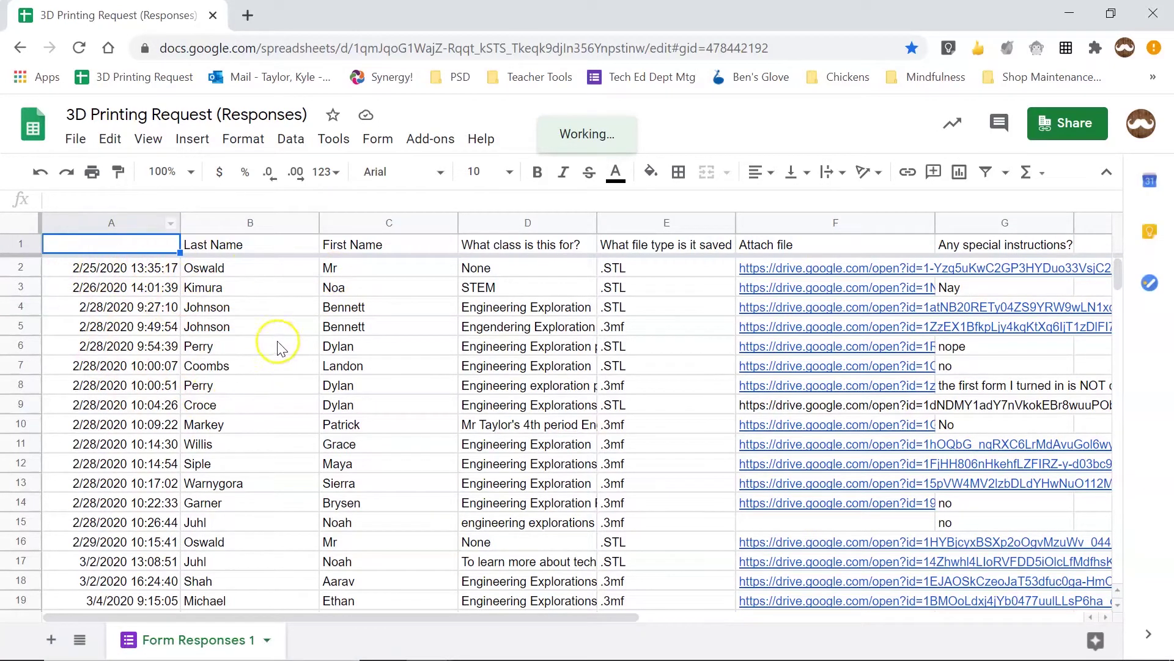
scroll(138, 278, "down", 7)
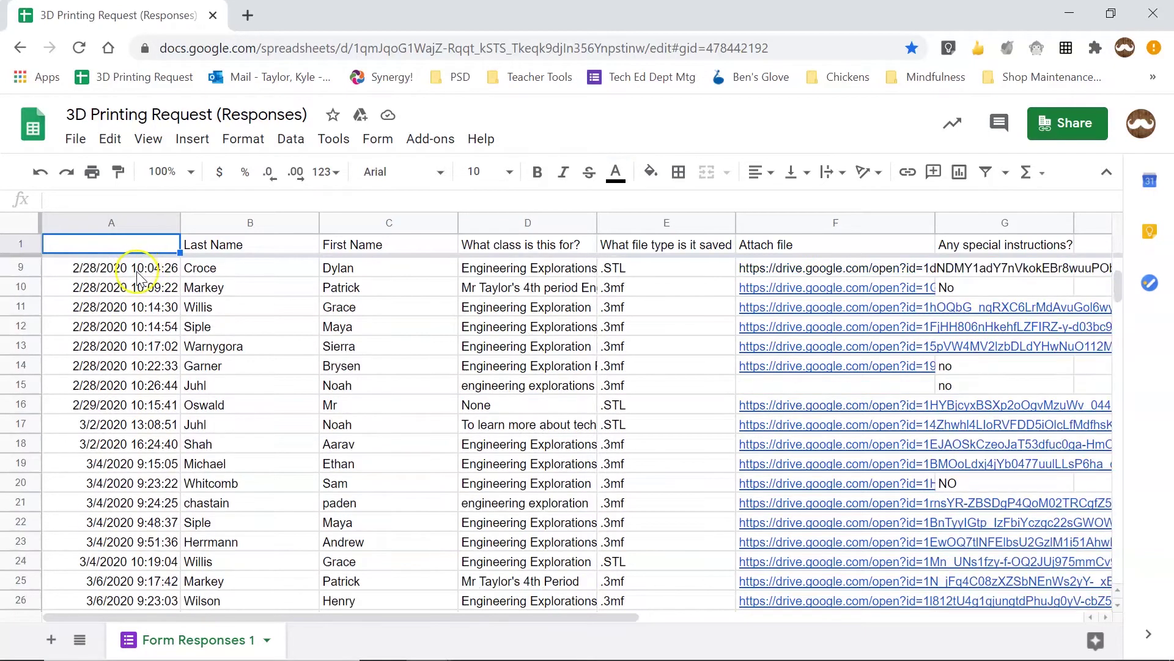
scroll(125, 275, "down", 4)
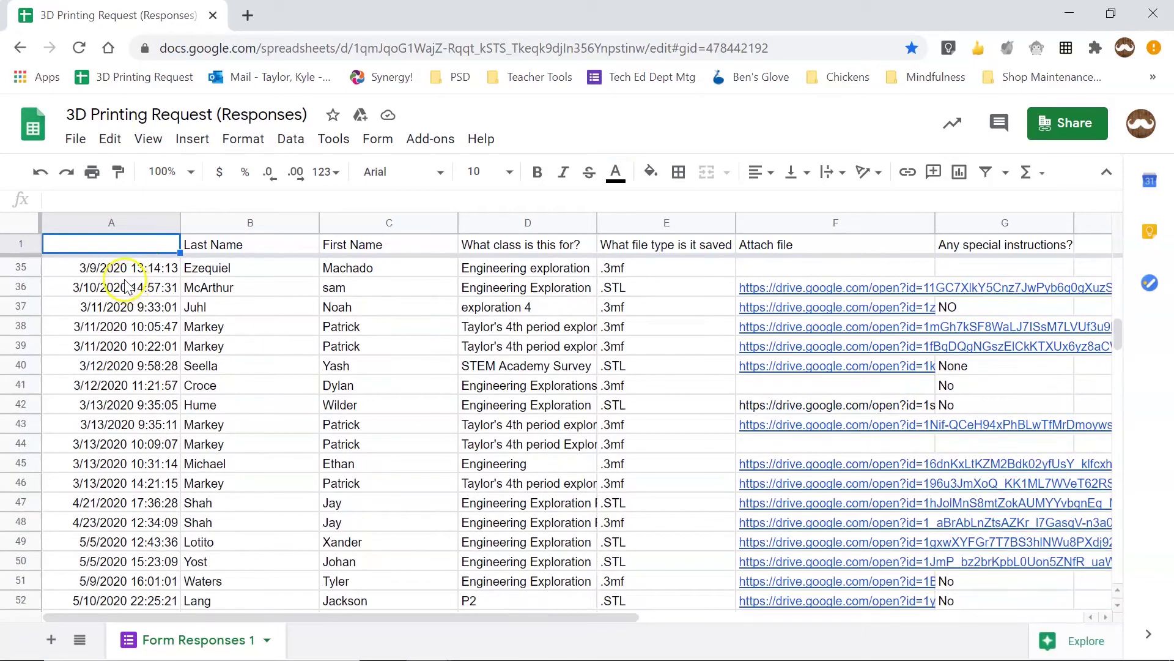
scroll(125, 275, "down", 12)
scroll(129, 325, "down", 3)
scroll(125, 315, "up", 3)
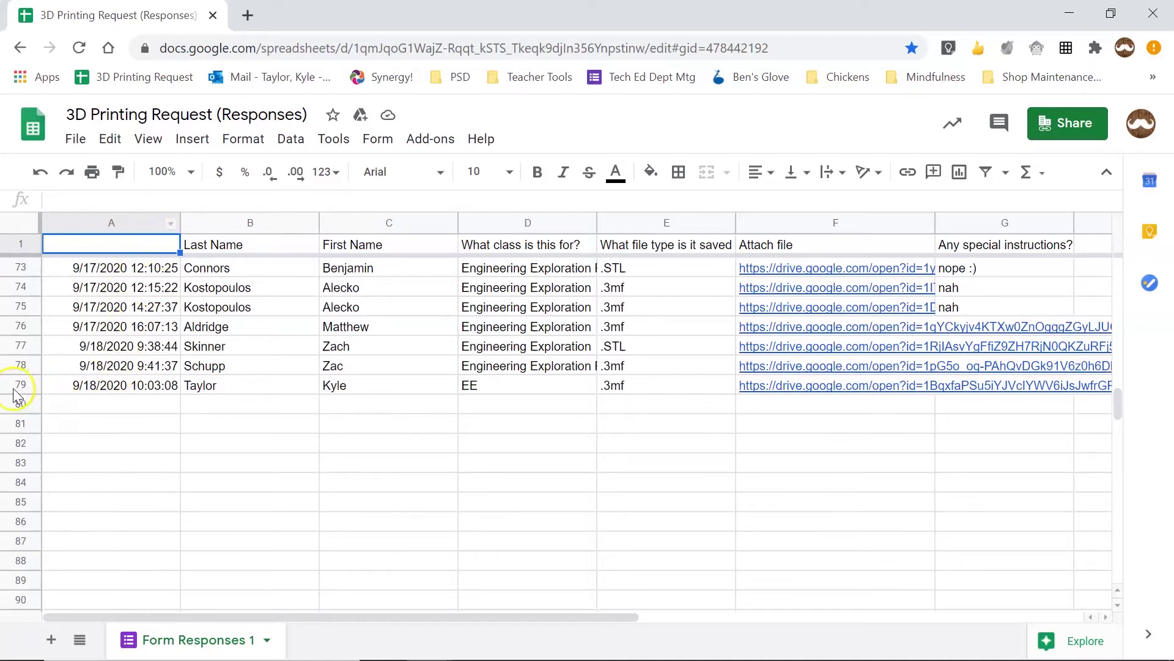
left_click(93, 389)
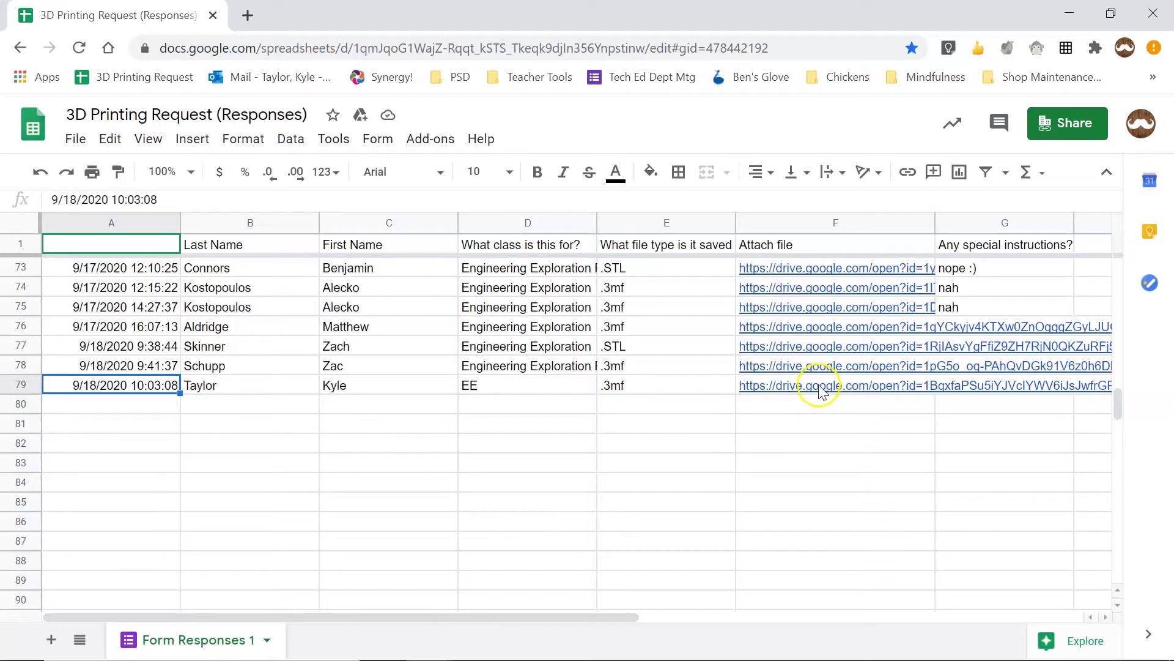
mouse_move(786, 389)
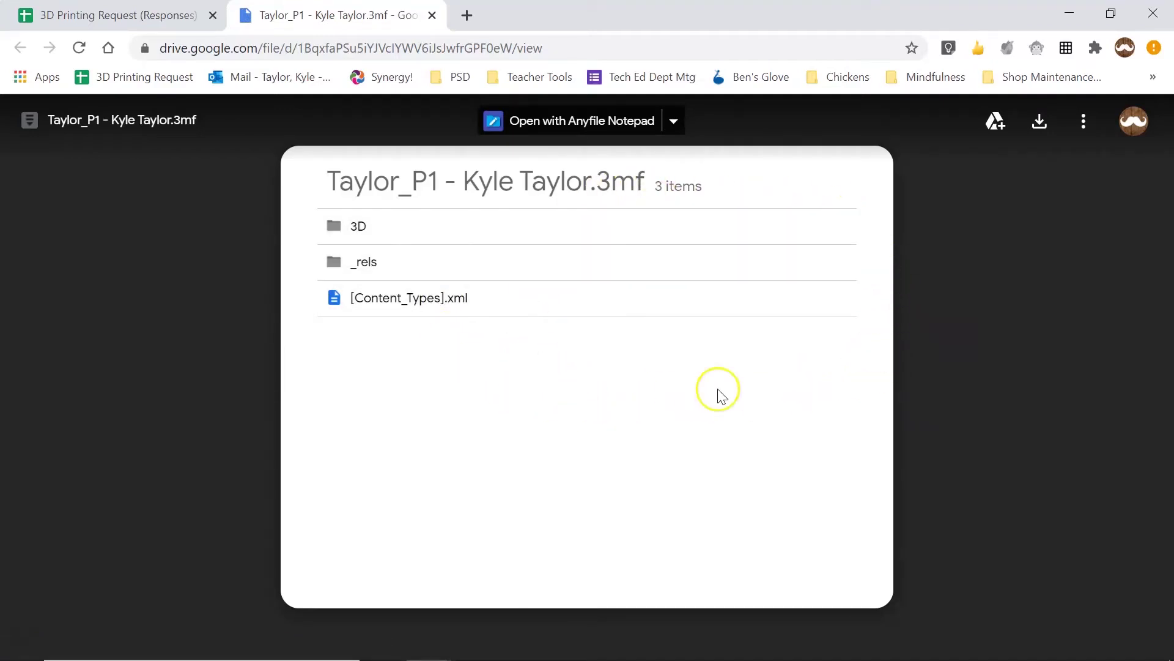
Download the student's attached .3mf file from the Google Drive preview
left_click(1041, 127)
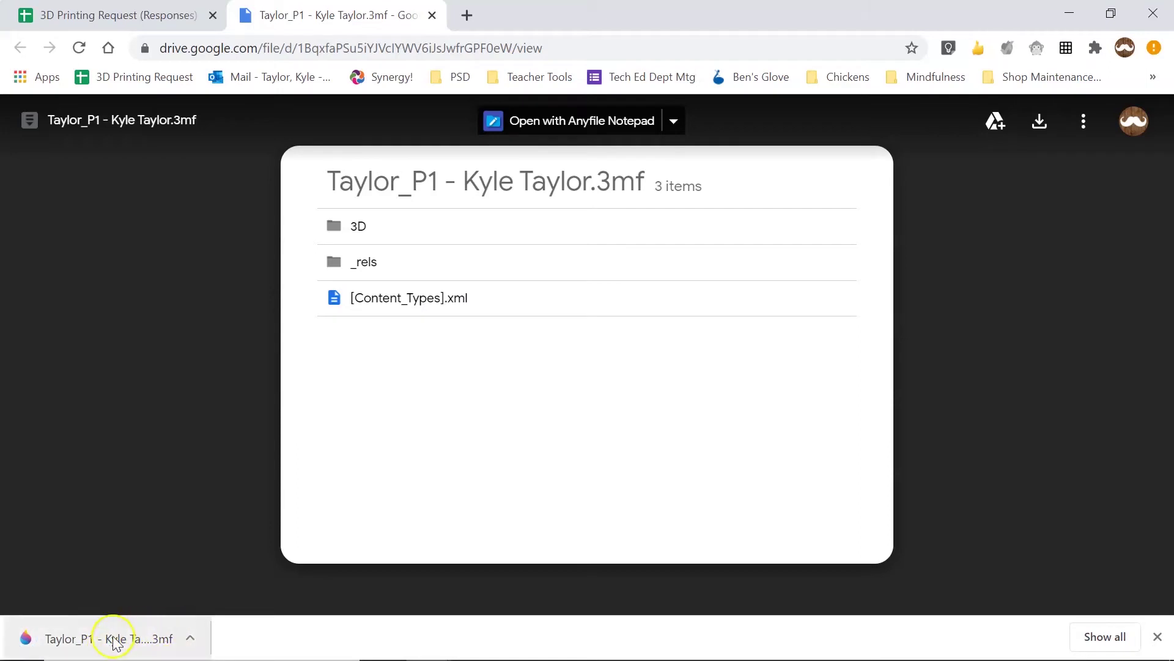
left_click(162, 637)
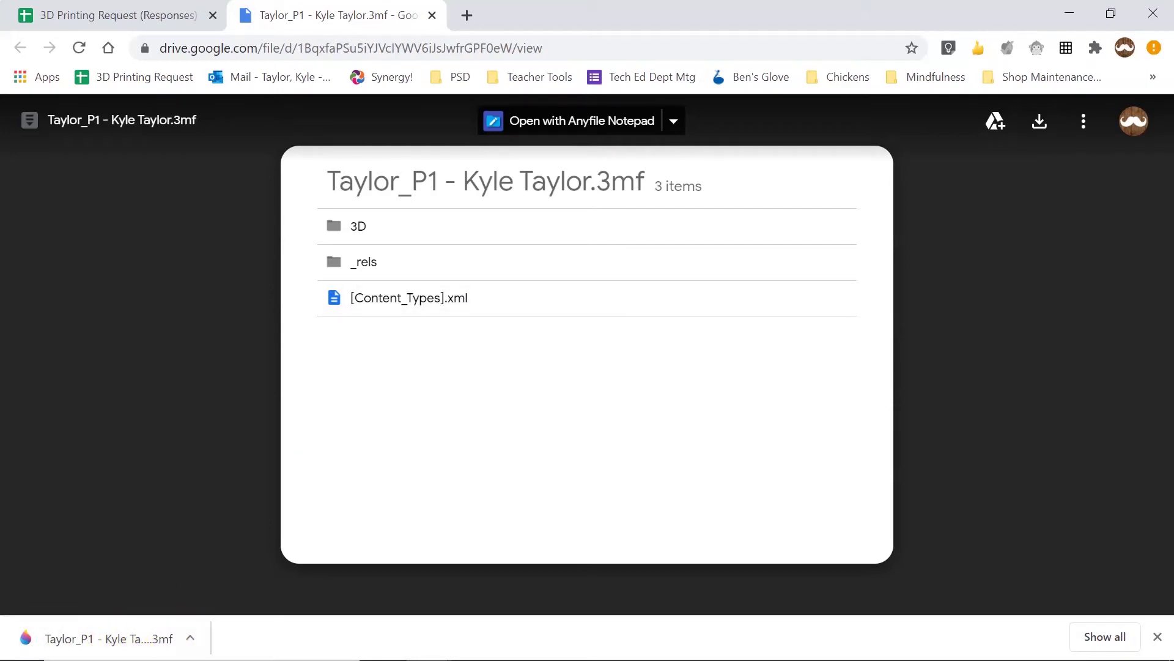
Minimize Chrome and select the 659 KB 3MF file downloaded today in the Downloads folder
left_click(1076, 11)
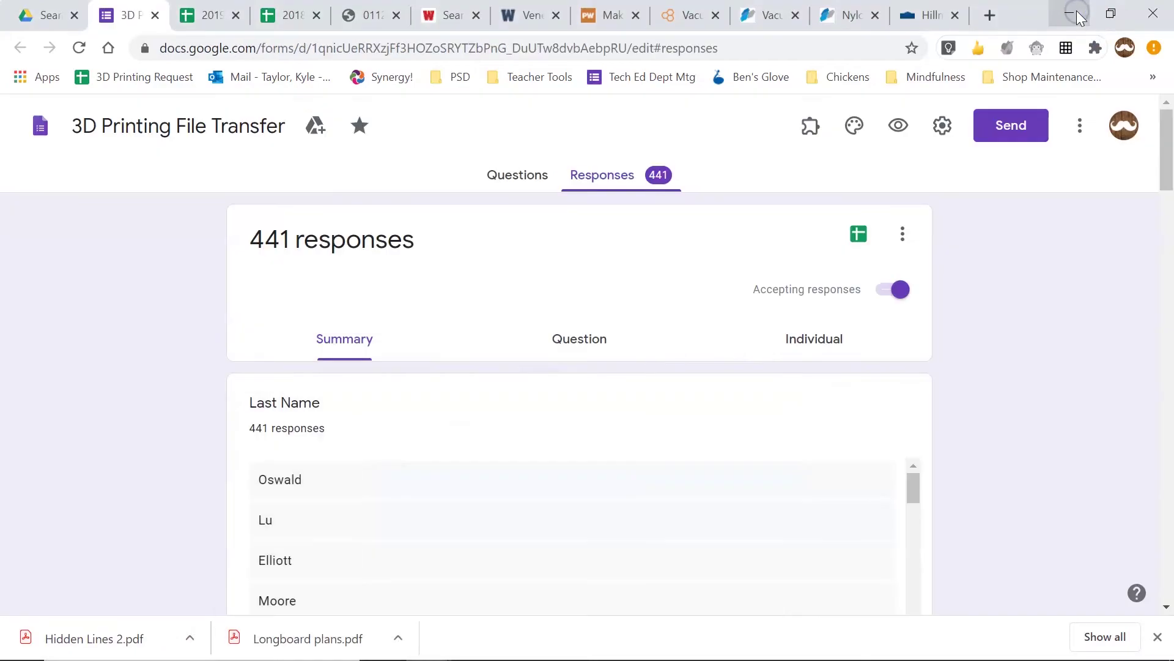
left_click(1077, 10)
mouse_move(619, 648)
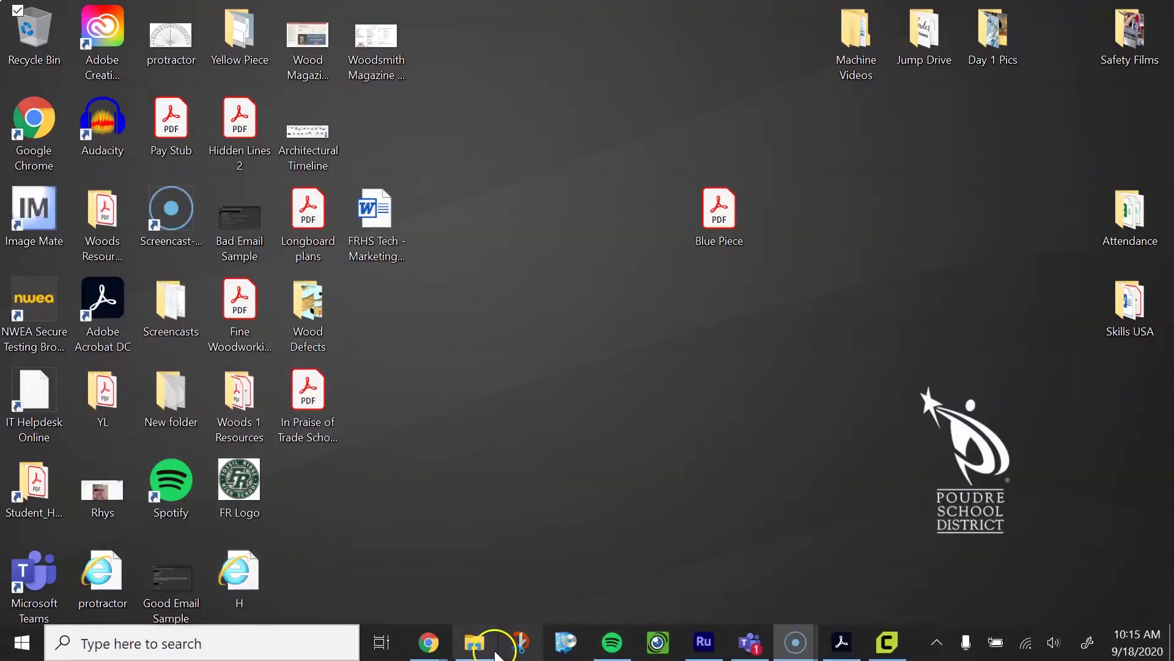
left_click(475, 643)
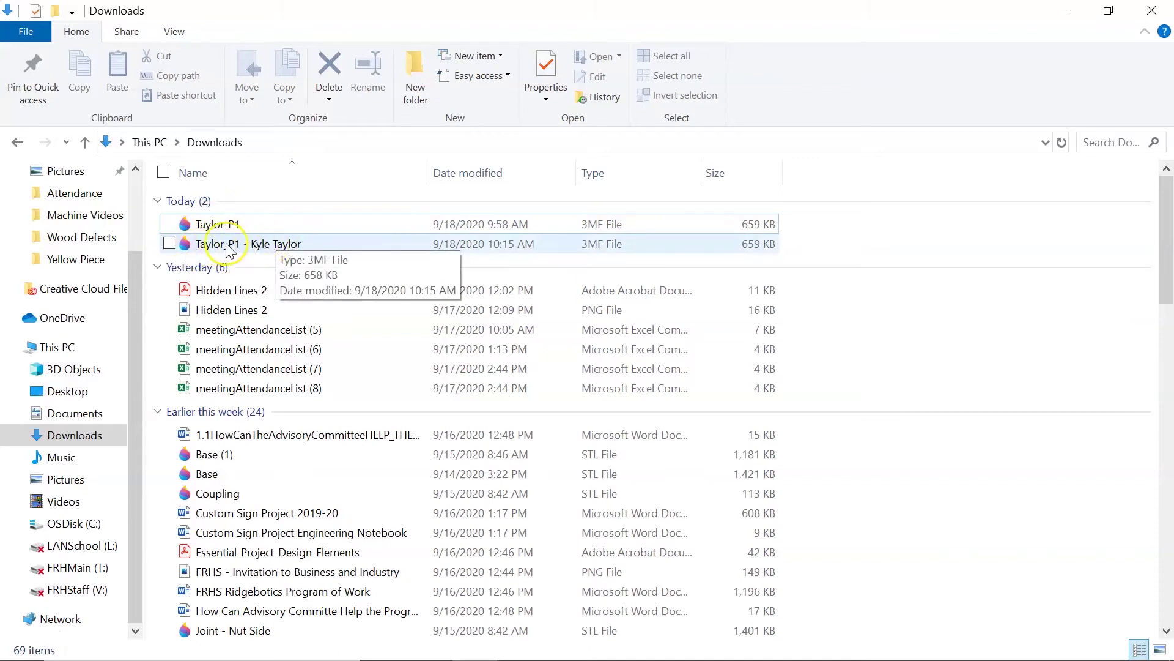
double_click(220, 256)
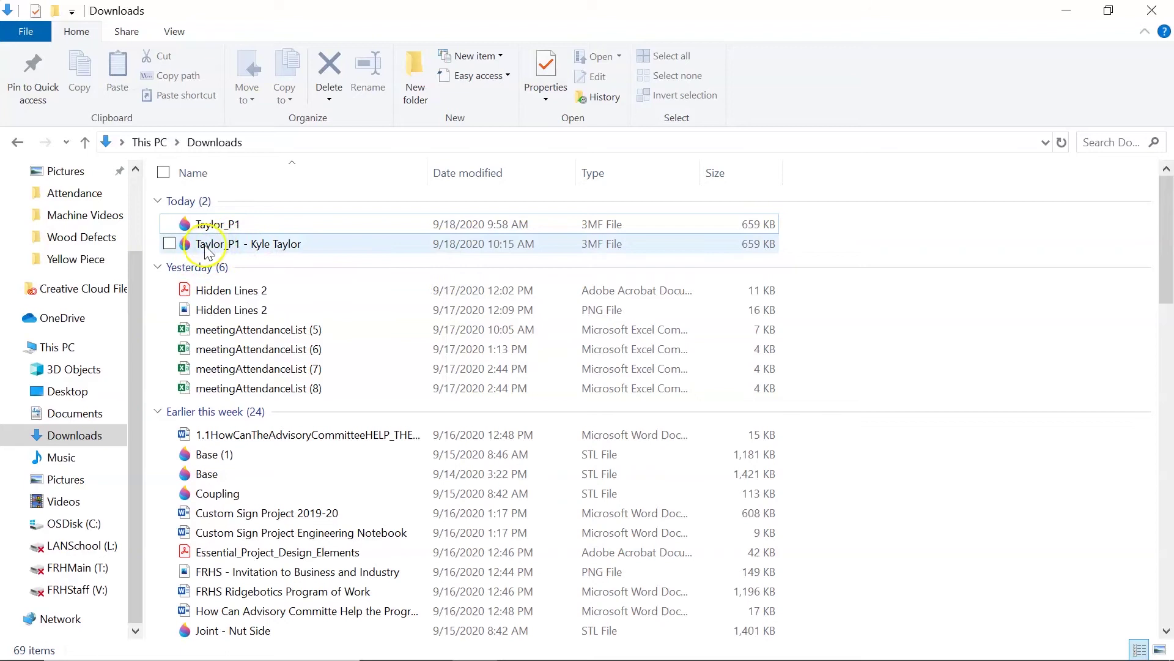
left_click(208, 249)
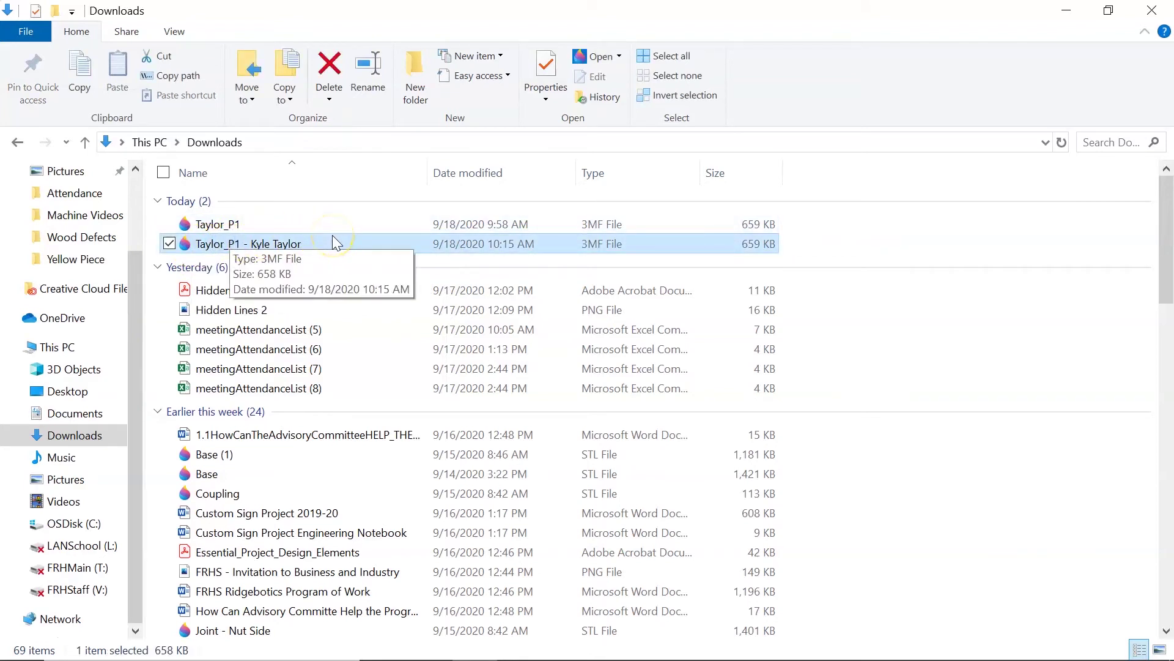
left_click(215, 249)
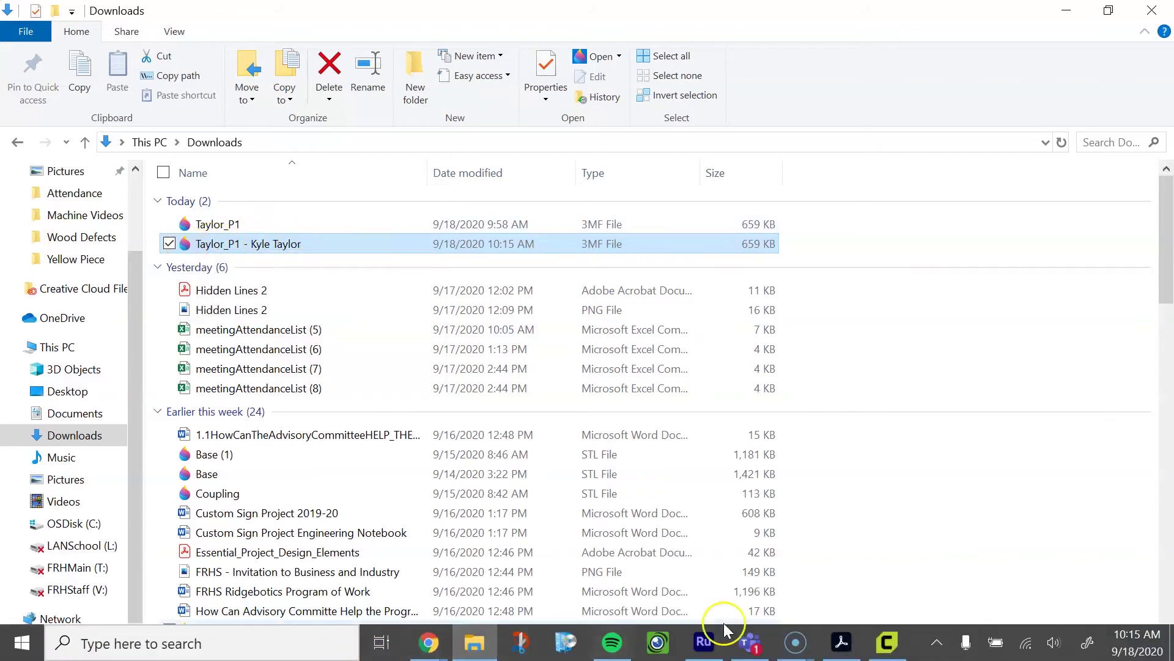
Switch to the Cura window showing the LulzBot Mini plate with the earlier flange and cylinders
left_click(886, 644)
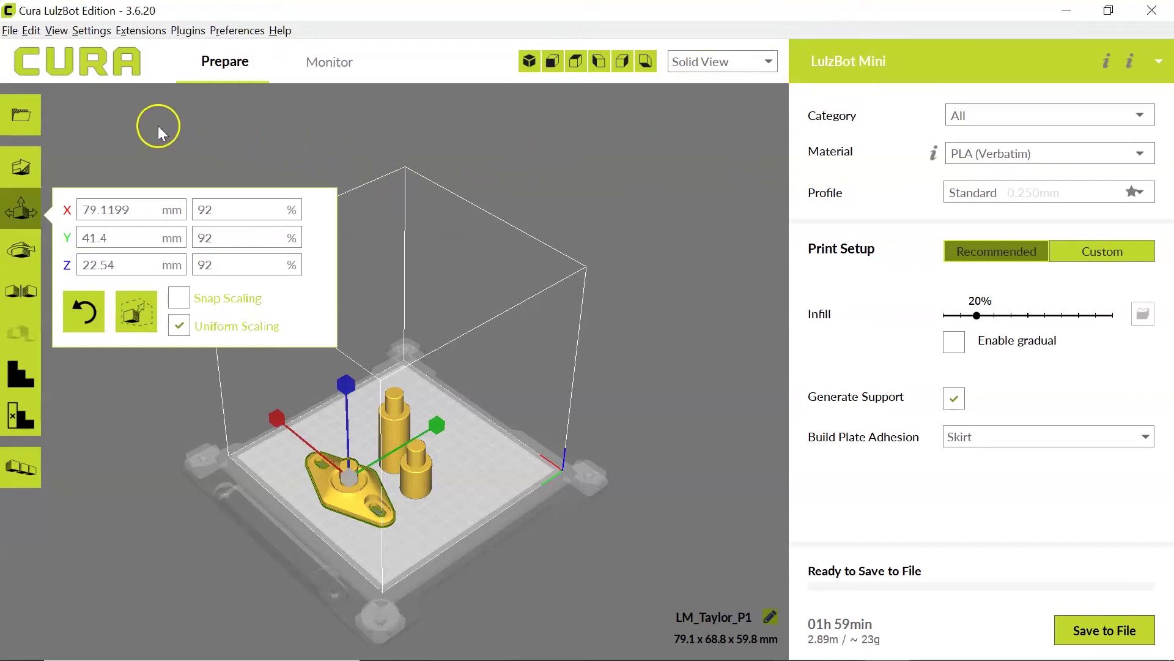
Open the new 3MF from Downloads onto the build plate, spanning 147.1 x 97.4 x 59.8 mm
left_click(20, 120)
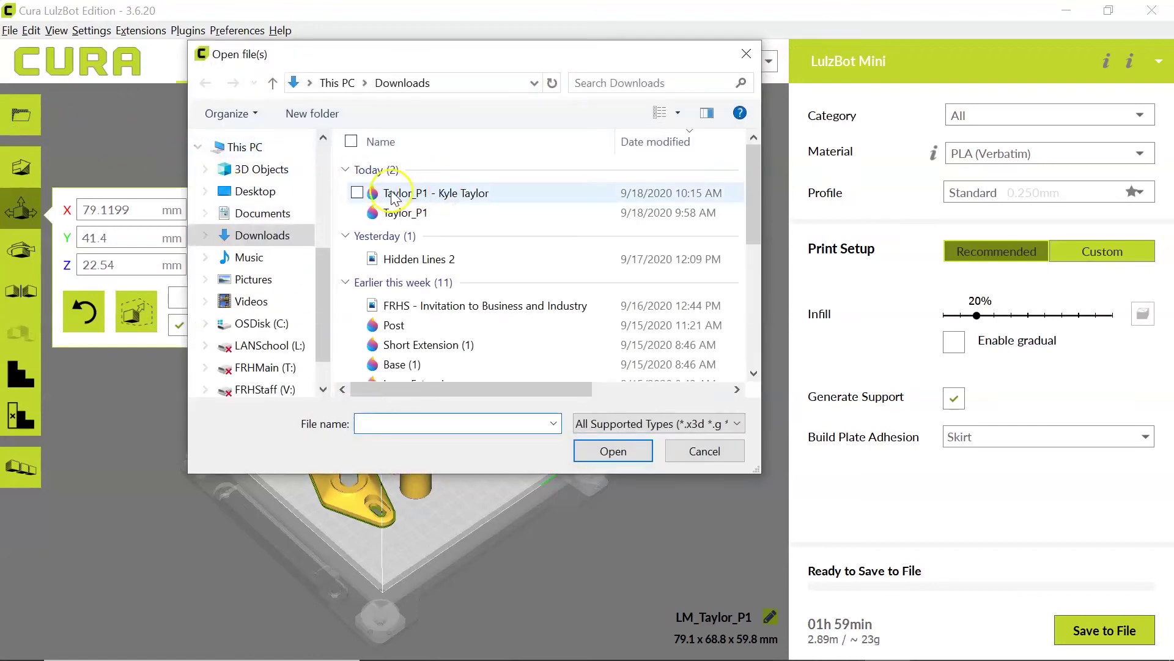
left_click(392, 196)
left_click(405, 196)
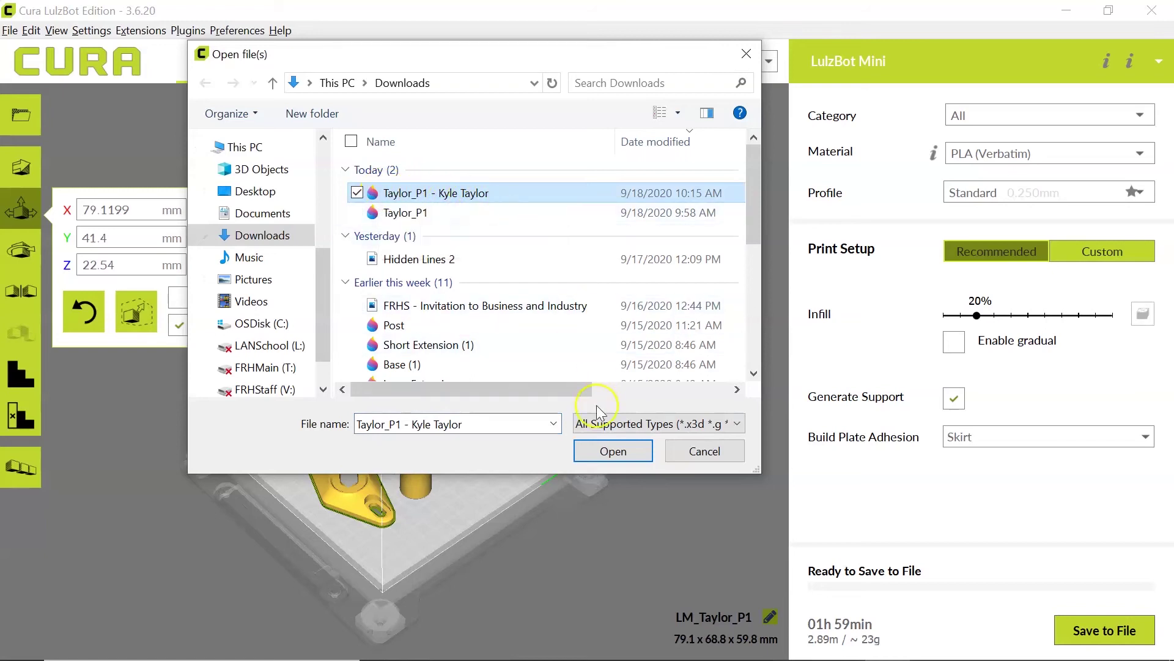
left_click(613, 460)
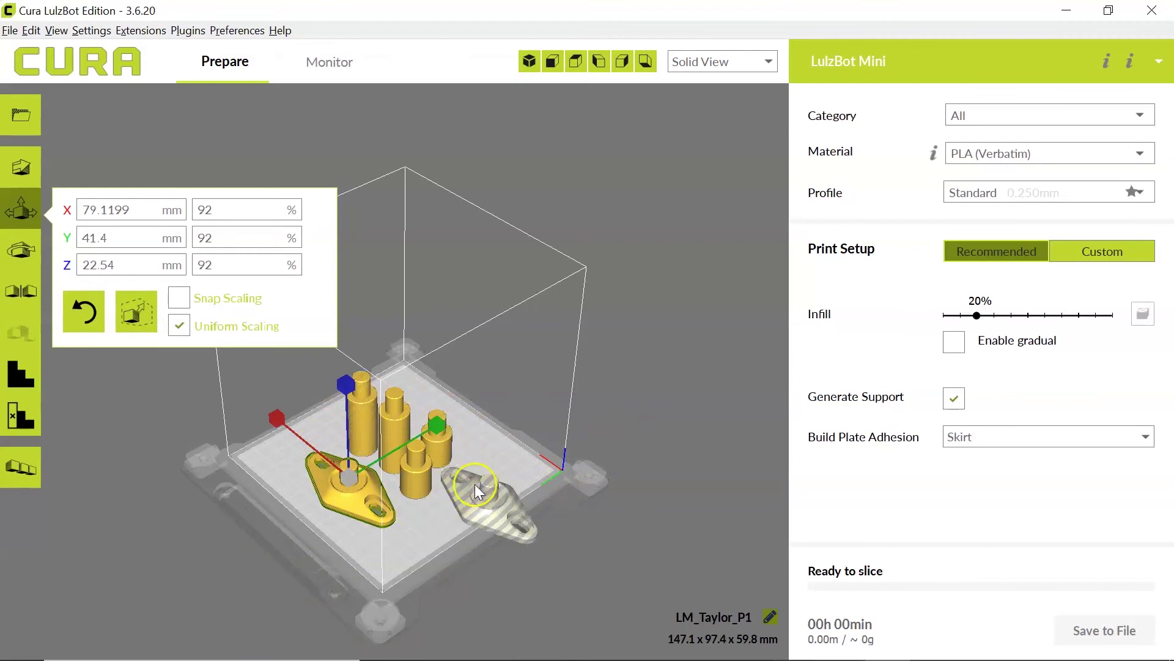
Delete the small cylinder and the middle tall cylinder from the build plate
left_click(413, 477)
right_click(412, 475)
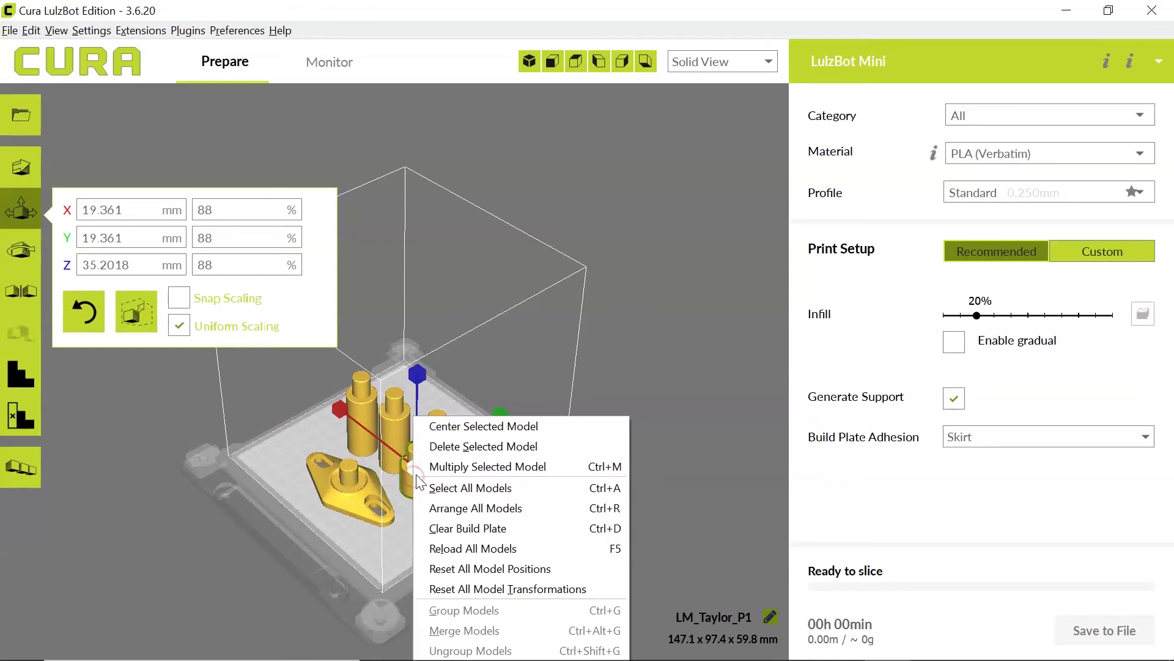
left_click(439, 446)
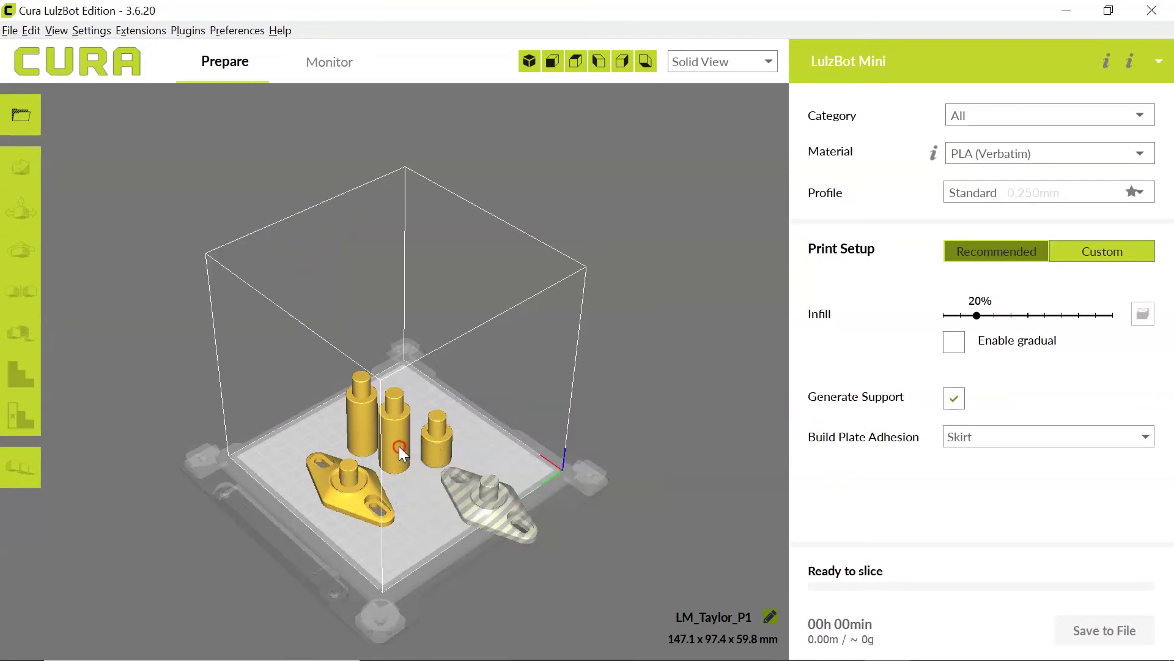
left_click(388, 432)
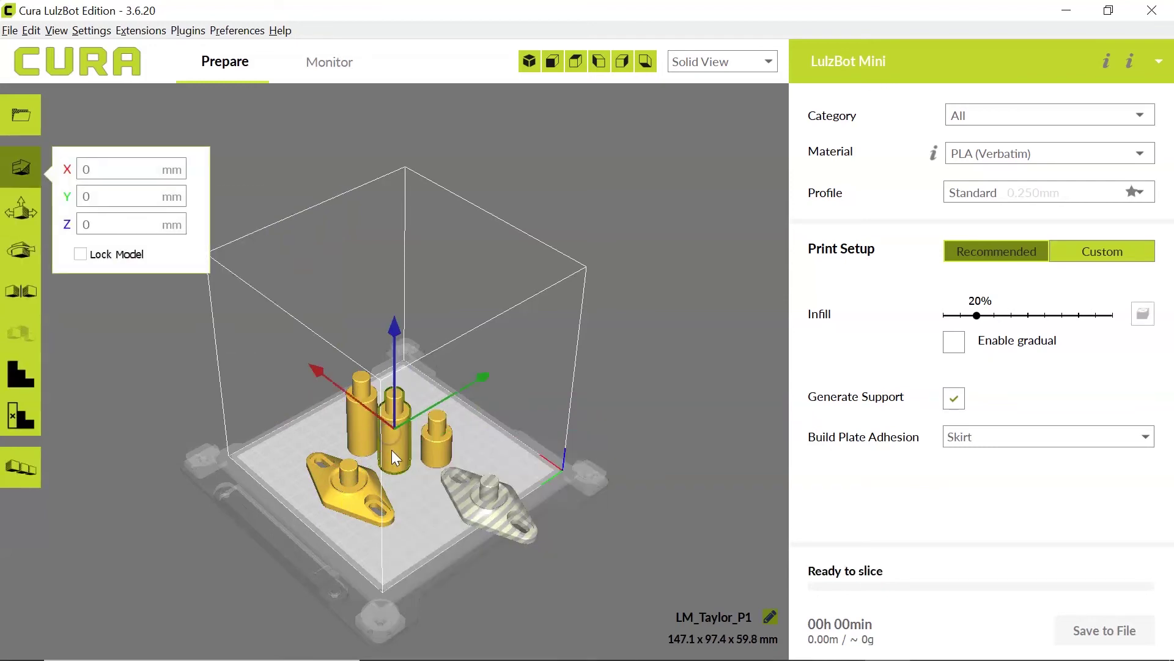
right_click(449, 459)
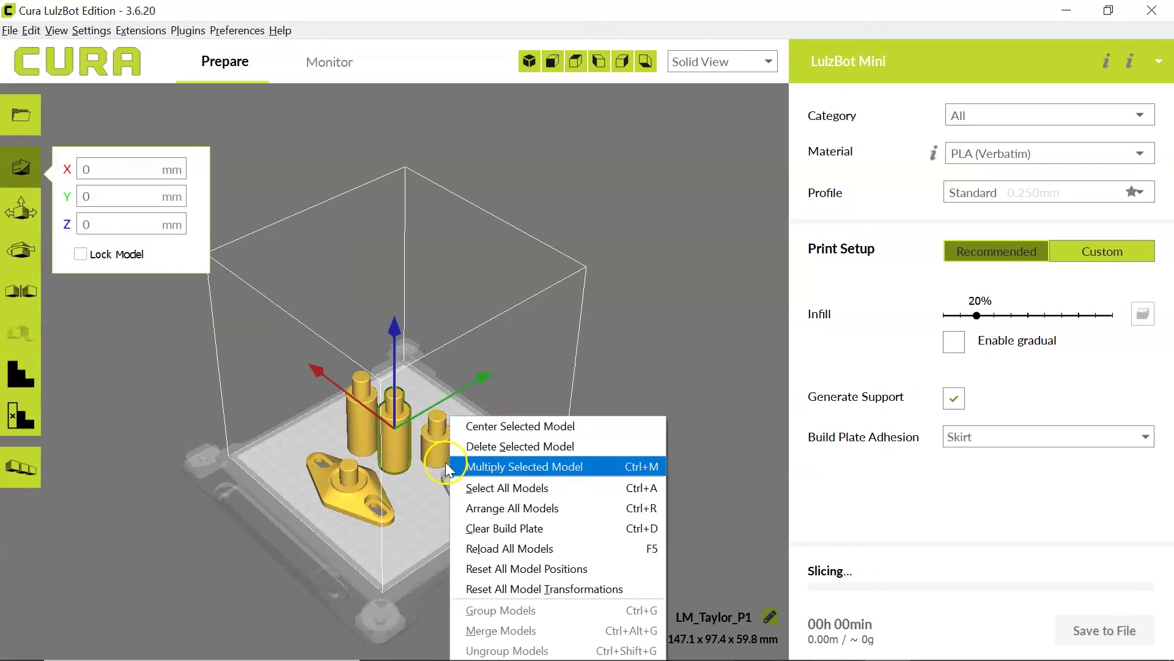
left_click(465, 449)
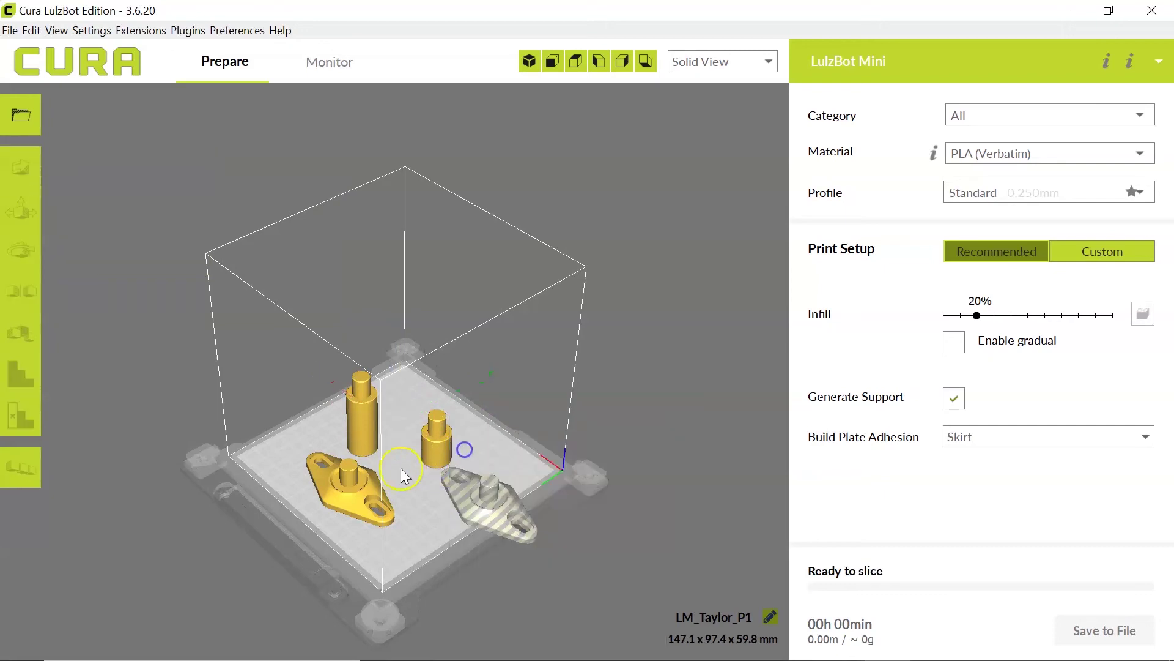
Delete the old flange and move the new flange into its spot at X 17.9571, Y -29.1123
left_click(350, 490)
right_click(350, 484)
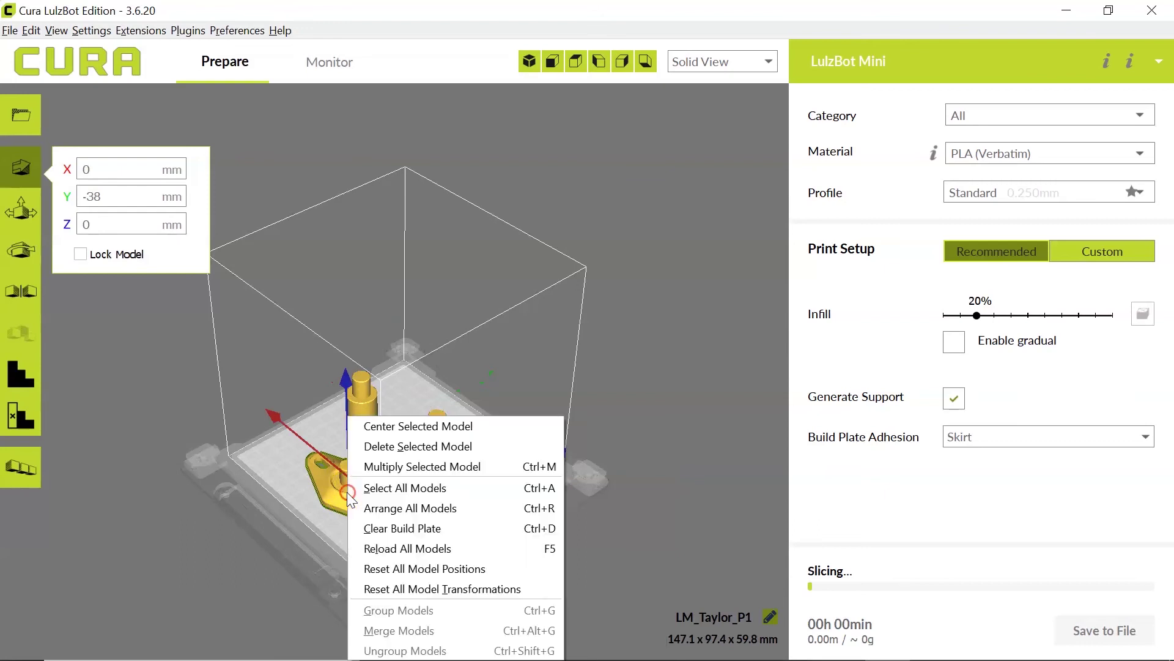
left_click(388, 447)
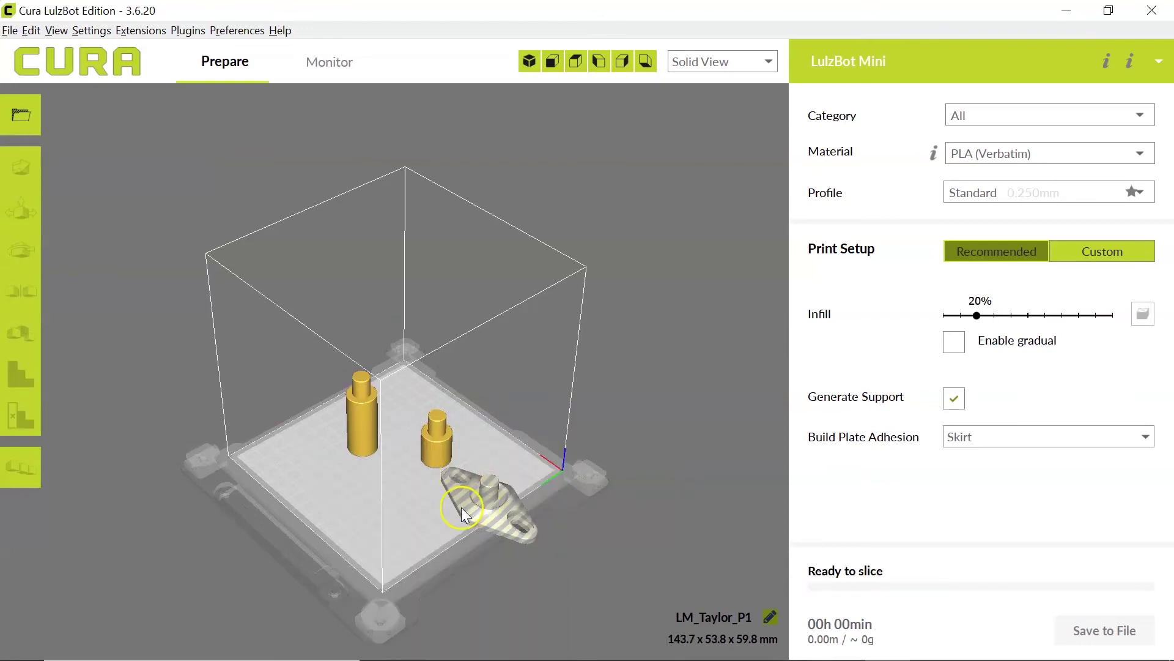
left_click_drag(451, 510, 341, 501)
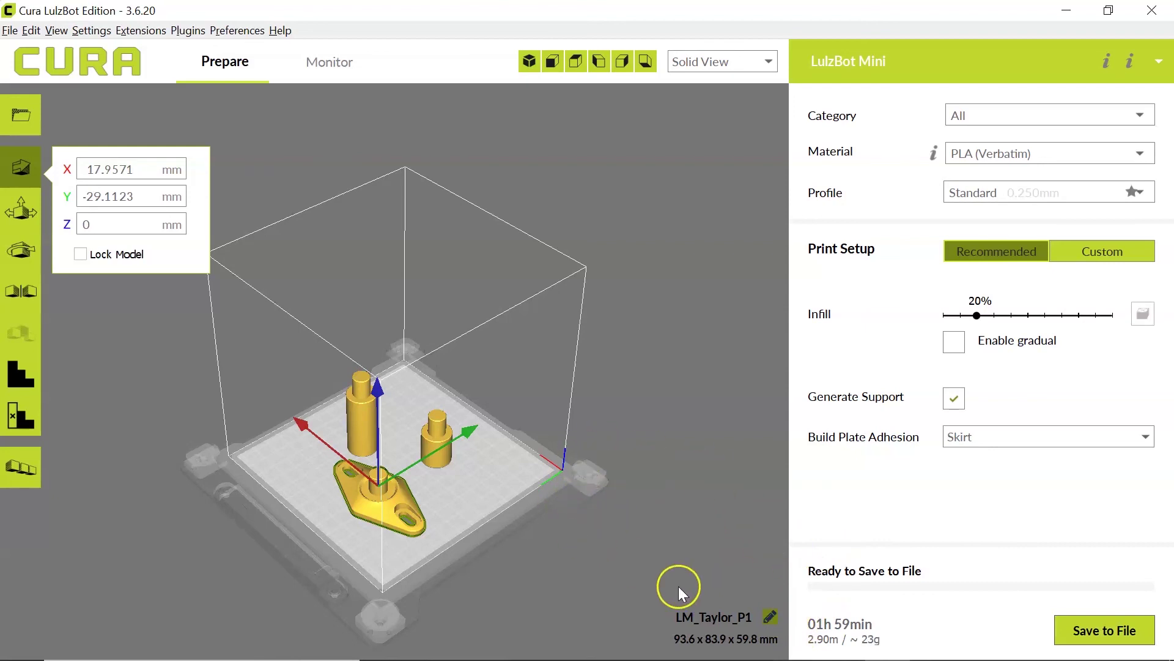
mouse_move(823, 625)
mouse_move(931, 157)
left_click(854, 20)
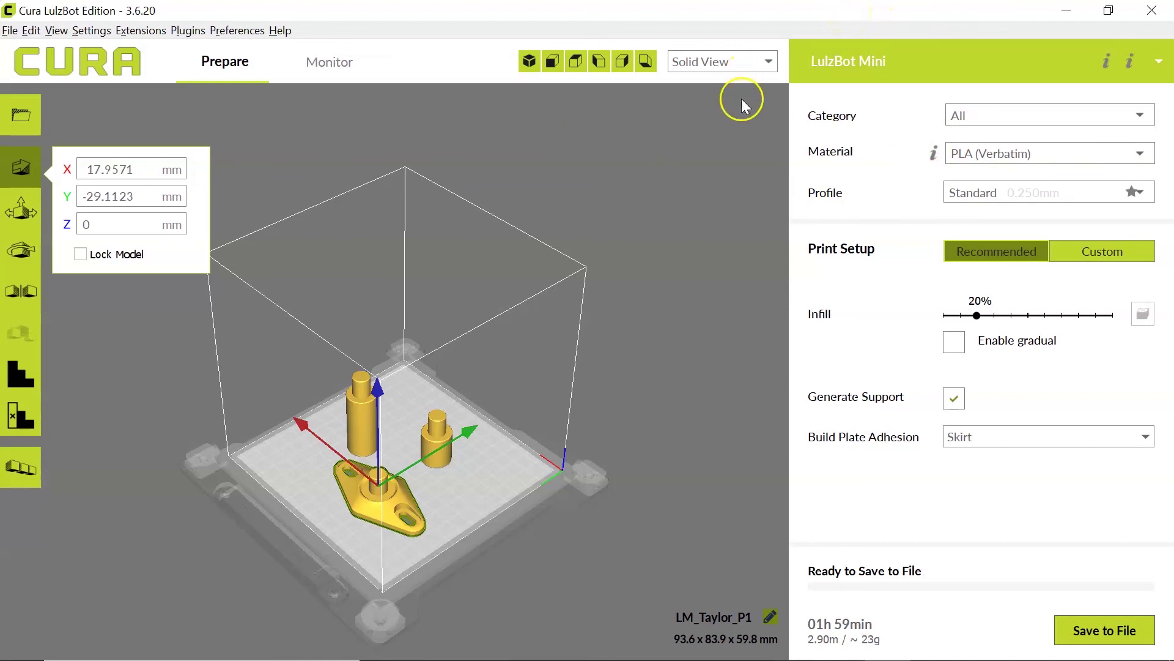